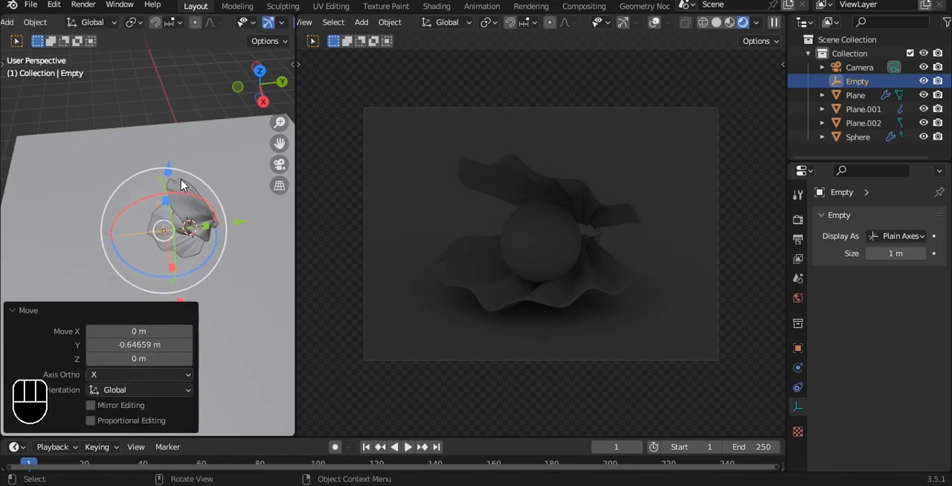
# Scale the empty up by about 1.34, snap the 3D cursor to it, and save the file
pyautogui.moveTo(202, 193); pyautogui.dragTo(186, 181, button='middle')
pyautogui.press('s')
pyautogui.click(238, 172)
pyautogui.hotkey('shift', 's')
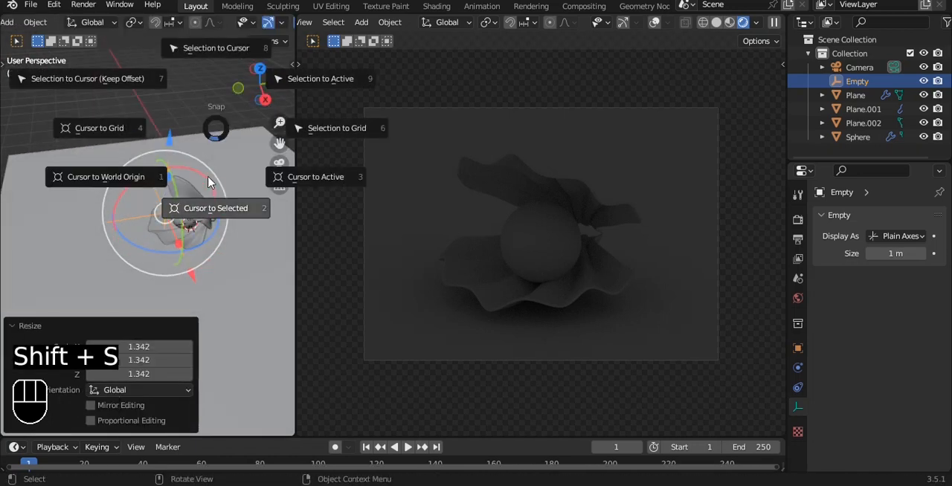
pyautogui.click(208, 203)
pyautogui.click(178, 90)
pyautogui.hotkey('ctrl', 's')
# Add a sun light at the 3D cursor and raise it along Z well above the shell
pyautogui.scroll(-4, 191, 172)
pyautogui.moveTo(153, 153); pyautogui.dragTo(211, 190, button='middle')
pyautogui.hotkey('shift', 'a')
pyautogui.moveTo(185, 226)
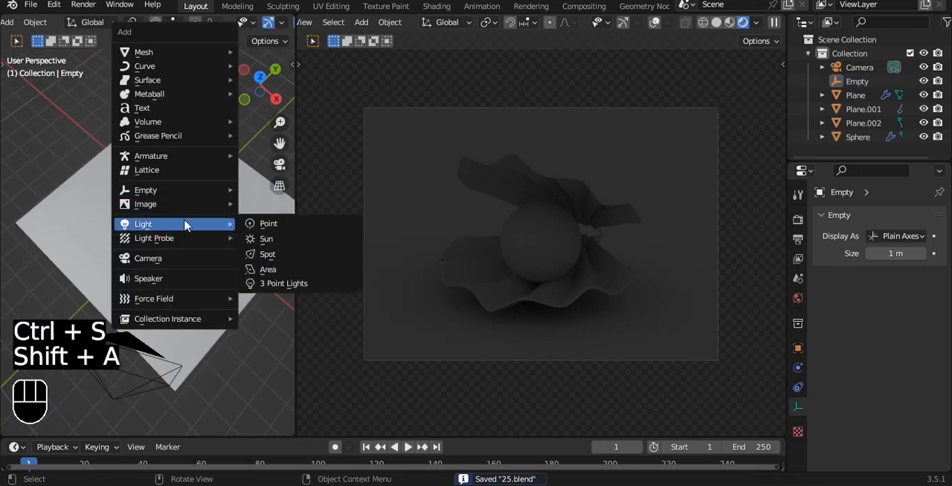
pyautogui.click(266, 238)
pyautogui.press('g')
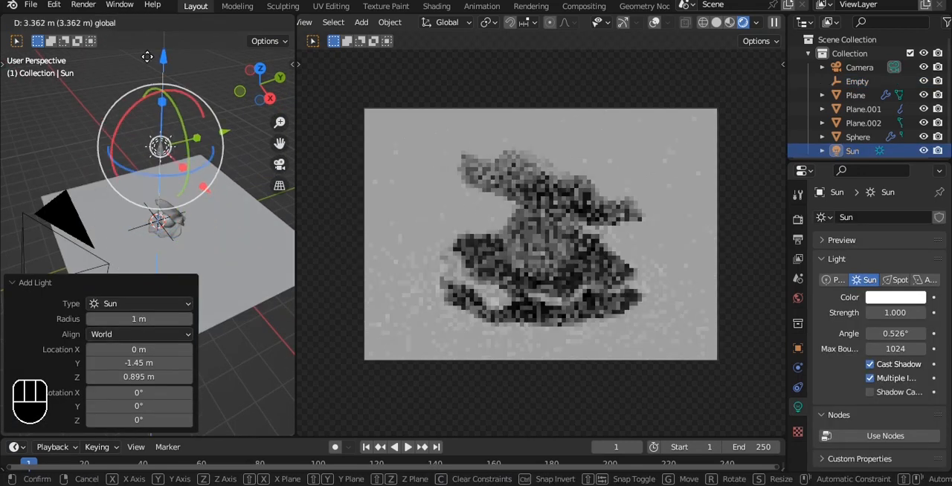
pyautogui.moveTo(147, 57); pyautogui.dragTo(147, 43)
# In top view, move the sun about 2.69 m along X and aim it diagonally across the shell
pyautogui.press('`')
pyautogui.click(185, 54)
pyautogui.moveTo(155, 153); pyautogui.dragTo(159, 218)
pyautogui.keyDown('shift'); pyautogui.moveTo(174, 215); pyautogui.dragTo(188, 178, button='middle'); pyautogui.keyUp('shift')
pyautogui.moveTo(257, 224); pyautogui.dragTo(318, 224)
pyautogui.hotkey('shift', 't')
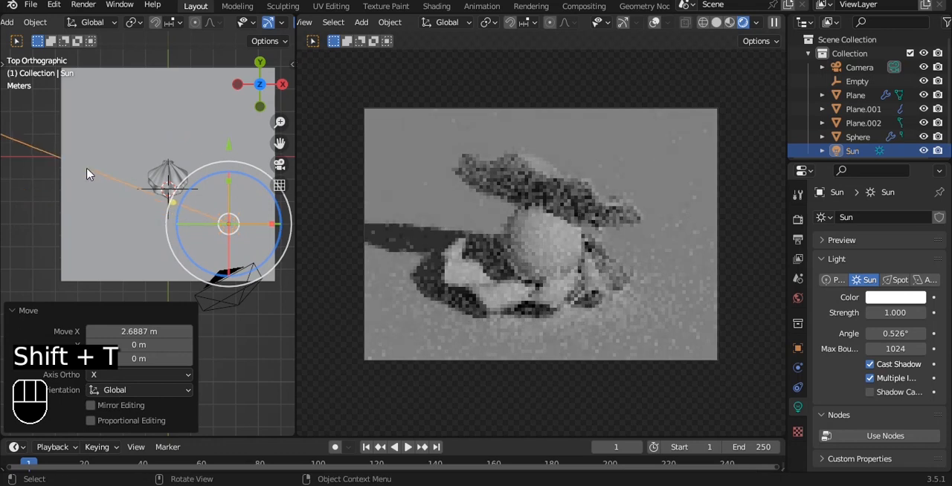
pyautogui.click(110, 157)
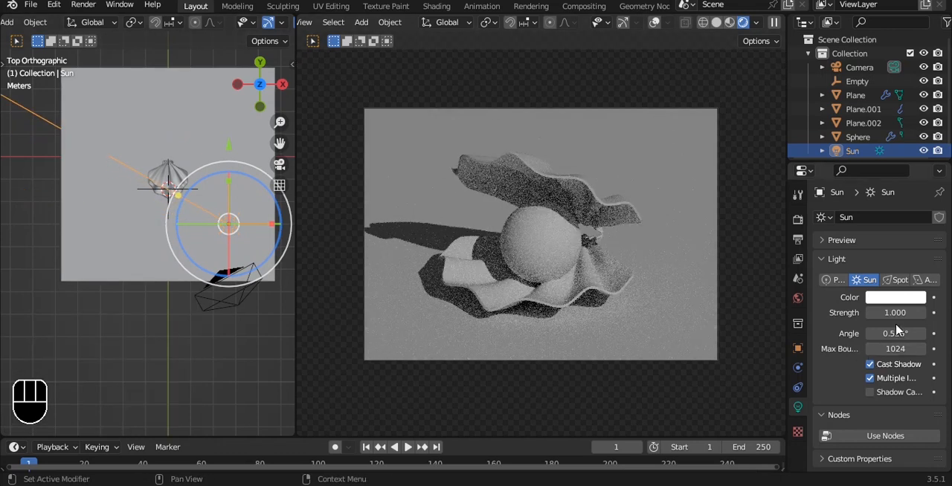
# Set the sun's angle to 25° to soften the shadows and save the file
pyautogui.click(895, 337)
pyautogui.write('25')
pyautogui.press('Return')
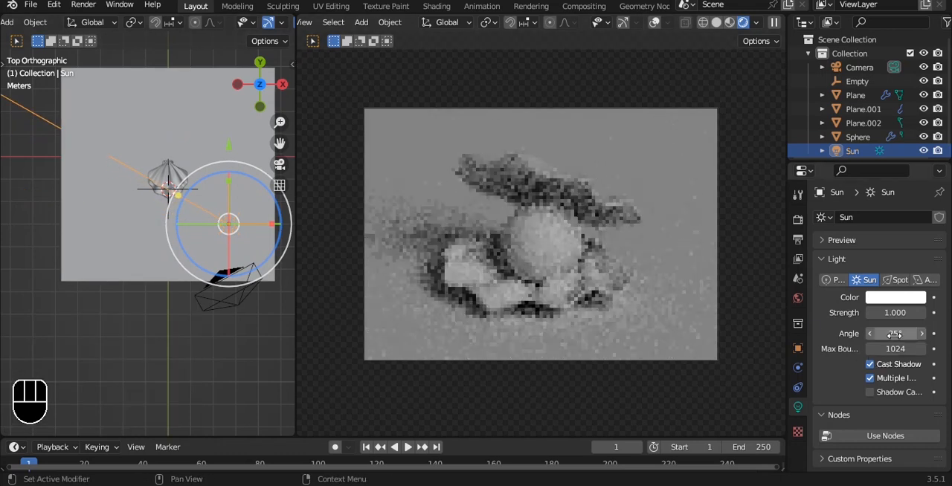
pyautogui.click(499, 134)
pyautogui.hotkey('ctrl', 's')
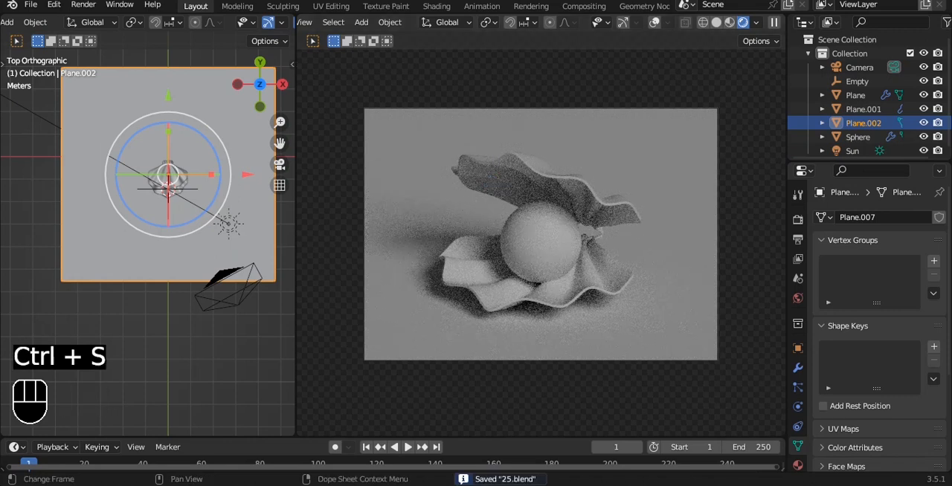
# Give the upper shell a new material with a pink base color, hue 0.955, saturation 0.625, value 1.000
pyautogui.click(525, 199)
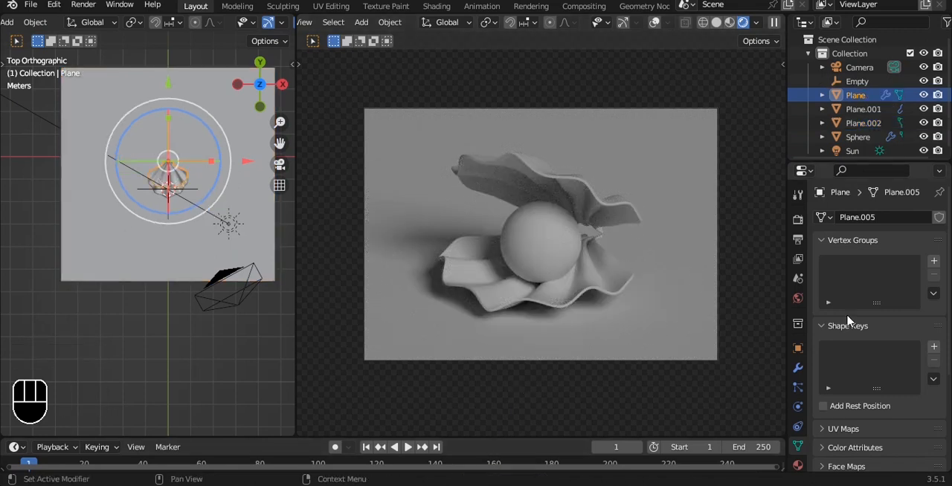
pyautogui.click(800, 463)
pyautogui.click(870, 278)
pyautogui.click(901, 400)
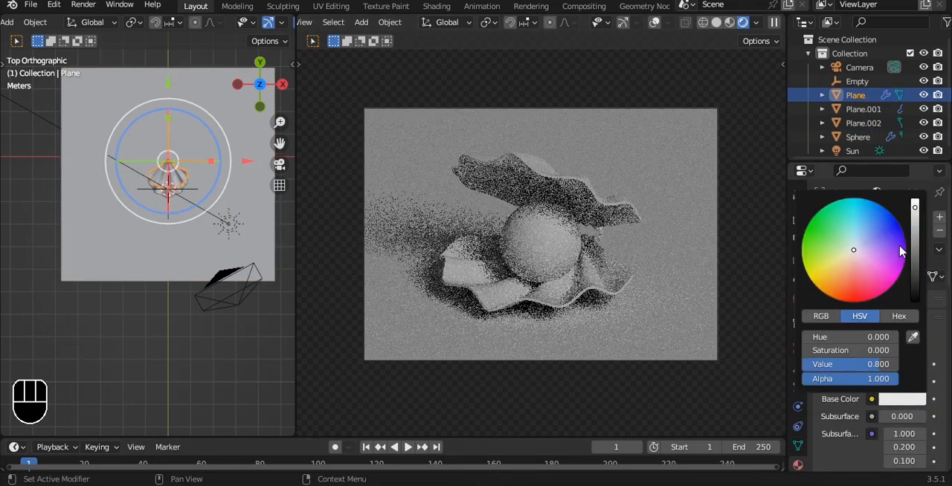
pyautogui.moveTo(853, 269); pyautogui.dragTo(864, 268)
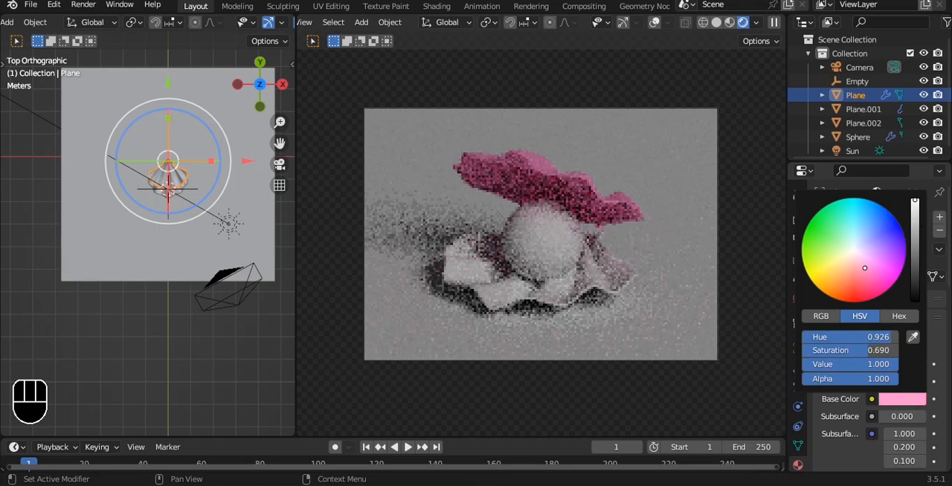
# Link the upper shell's material to the lower shell
pyautogui.keyDown('shift'); pyautogui.click(602, 206); pyautogui.keyUp('shift')
pyautogui.keyDown('shift'); pyautogui.click(602, 206); pyautogui.keyUp('shift')
pyautogui.hotkey('ctrl', 'l')
pyautogui.moveTo(599, 203)
pyautogui.click(543, 237)
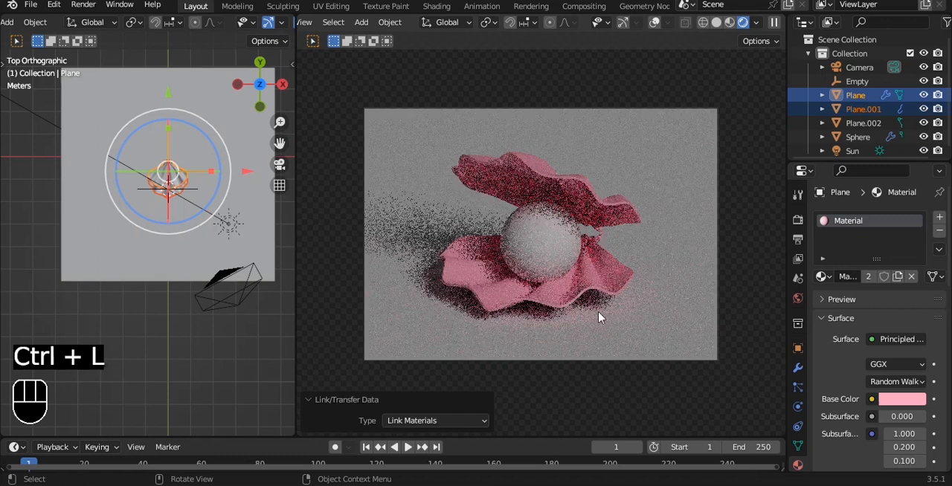
# Give the pearl sphere a new material with a light pink base color at value 1.000
pyautogui.scroll(6, 244, 220)
pyautogui.keyDown('alt'); pyautogui.moveTo(227, 205); pyautogui.dragTo(141, 223); pyautogui.keyUp('alt')
pyautogui.press('a')
pyautogui.click(143, 229)
pyautogui.click(867, 276)
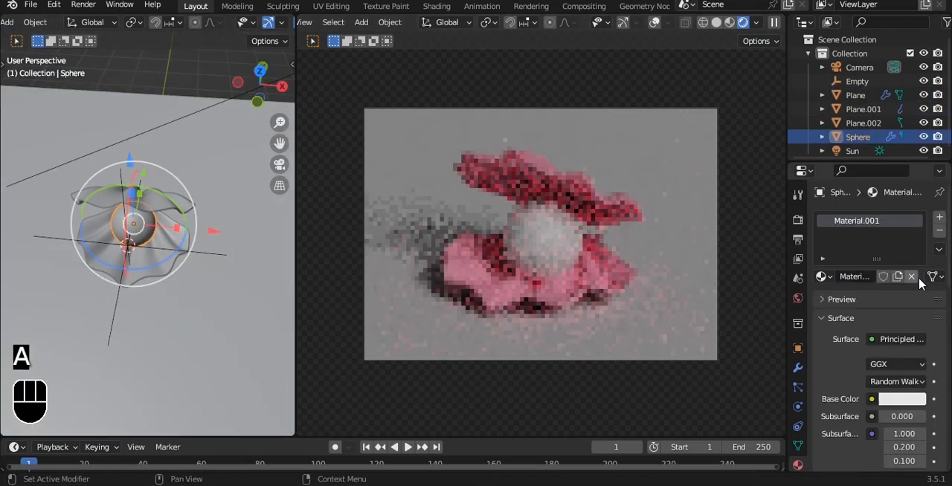
pyautogui.click(902, 400)
pyautogui.moveTo(916, 221); pyautogui.dragTo(915, 202)
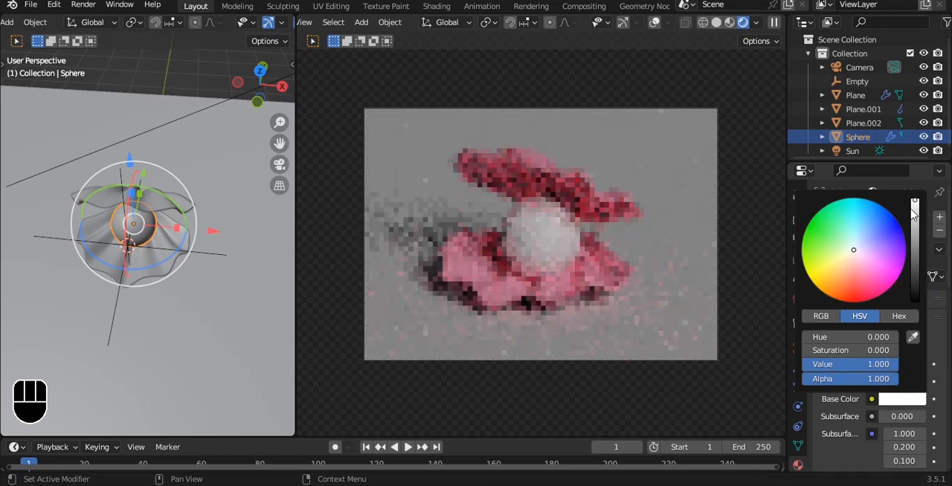
pyautogui.click(857, 262)
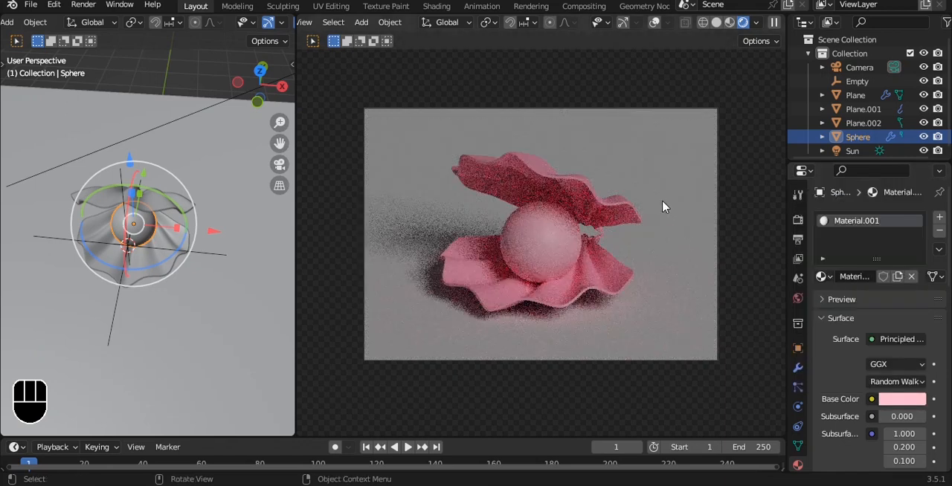
# Change the shared shell material's base color from pink to light purple
pyautogui.click(623, 208)
pyautogui.click(901, 399)
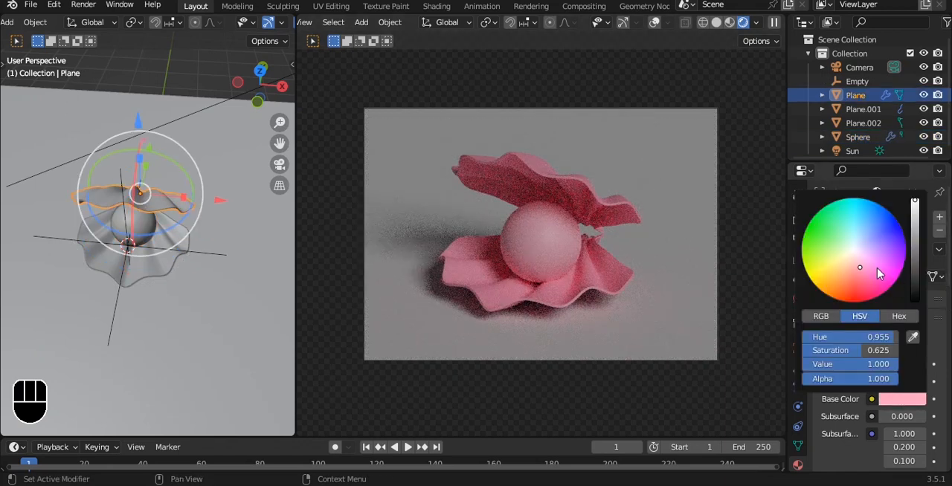
pyautogui.moveTo(861, 267)
pyautogui.mouseDown()
pyautogui.moveTo(850, 267)
pyautogui.moveTo(869, 254)
pyautogui.mouseUp()
pyautogui.scroll(-2, 741, 204)
# Give the ground plane a new material with a pale blue base color at full brightness and save the file
pyautogui.click(607, 215)
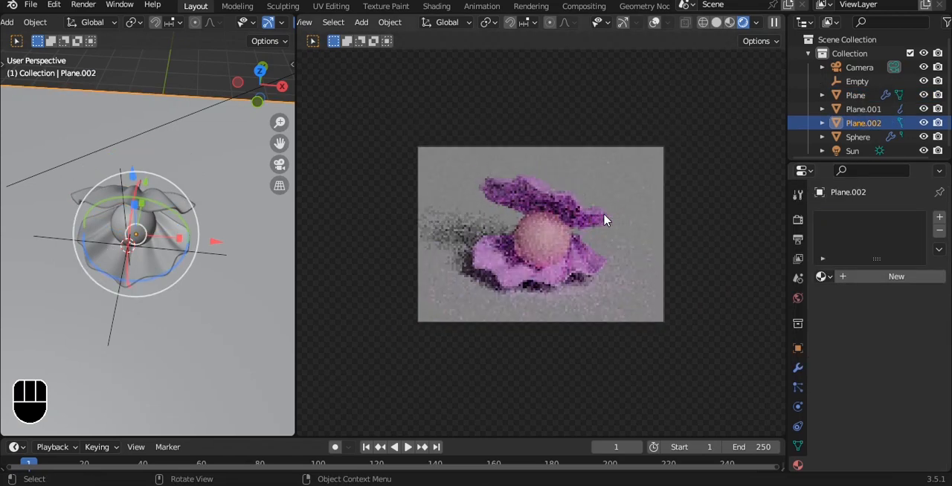
pyautogui.hotkey('ctrl', 's')
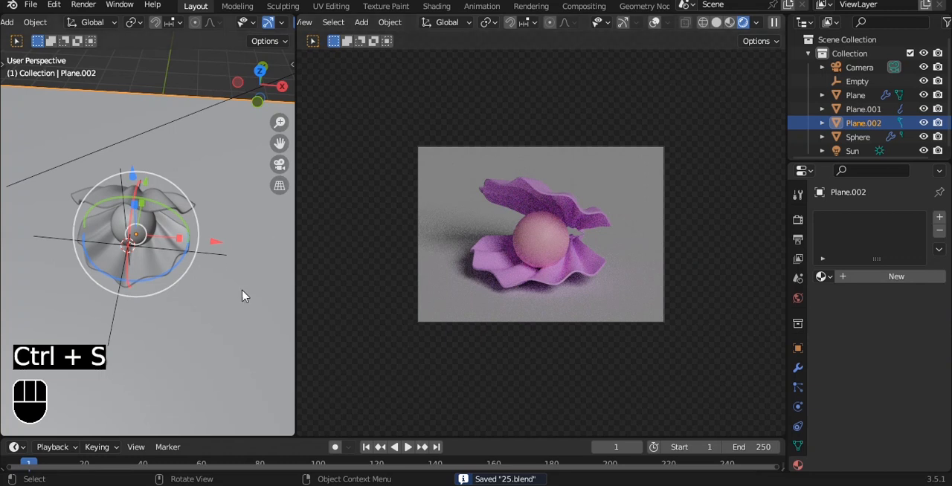
pyautogui.click(896, 276)
pyautogui.click(901, 399)
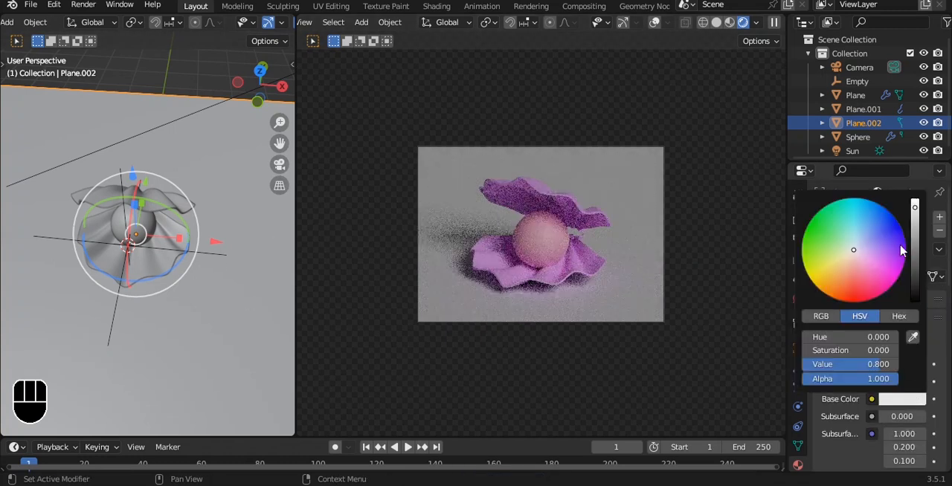
pyautogui.moveTo(915, 210); pyautogui.dragTo(915, 196)
pyautogui.moveTo(854, 253)
pyautogui.mouseDown()
pyautogui.moveTo(836, 265)
pyautogui.moveTo(861, 248)
pyautogui.mouseUp()
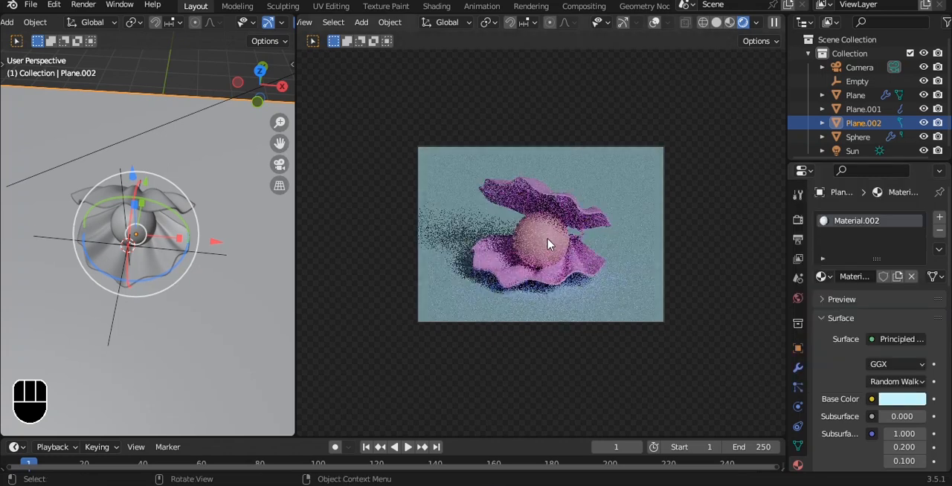
pyautogui.hotkey('ctrl', 's')
# Select the empty at the shell and add a 3 Point Lights setup
pyautogui.scroll(-8, 208, 229)
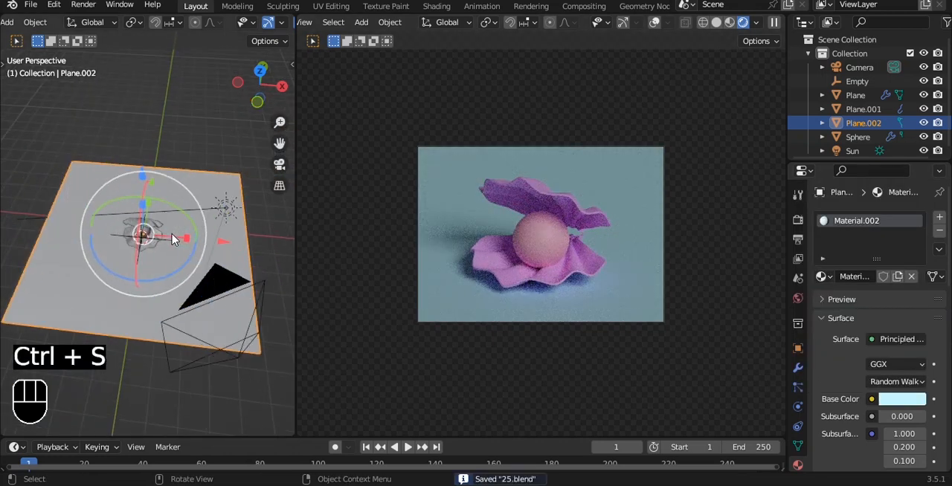
pyautogui.scroll(7, 175, 257)
pyautogui.click(190, 252)
pyautogui.moveTo(191, 252); pyautogui.dragTo(180, 121, button='middle')
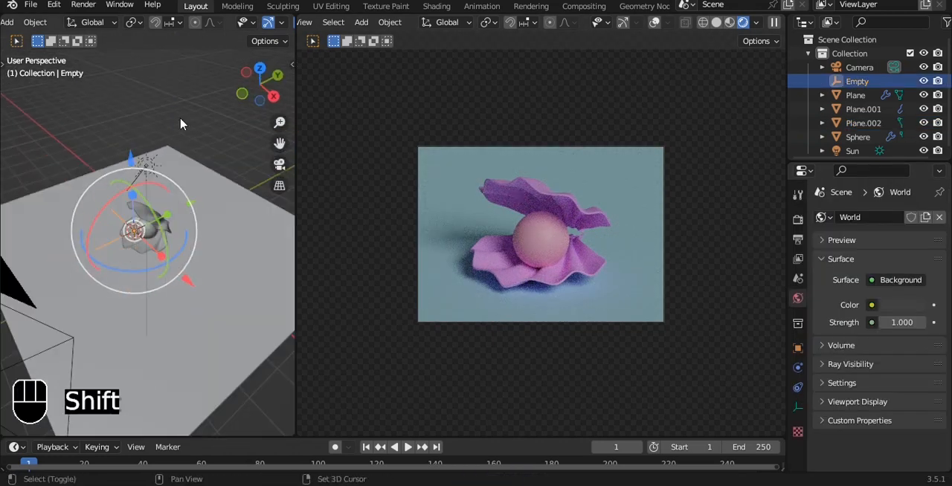
pyautogui.hotkey('shift', 'a')
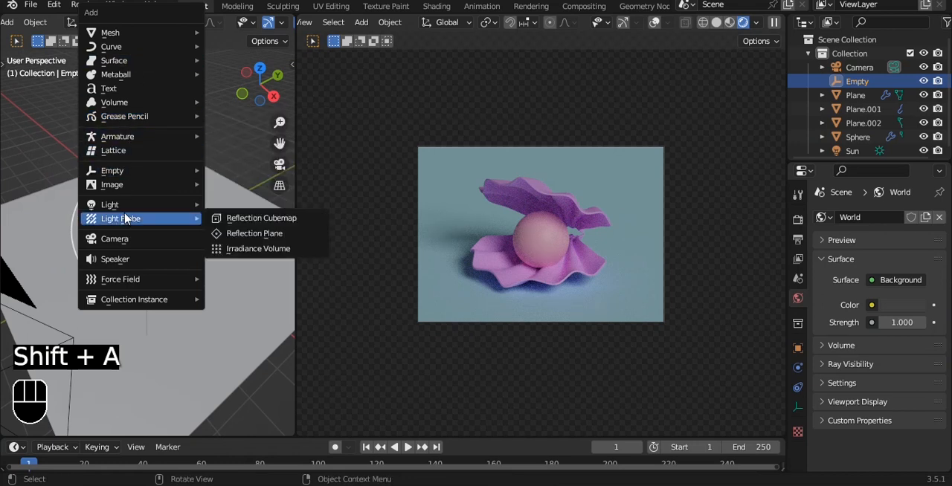
pyautogui.moveTo(139, 210)
pyautogui.click(244, 264)
pyautogui.moveTo(186, 149); pyautogui.dragTo(206, 276, button='middle')
# In top view, select the key light in front of the shell and set its size to 3.82 m and power to 200 W
pyautogui.press('`')
pyautogui.click(227, 128)
pyautogui.click(66, 183)
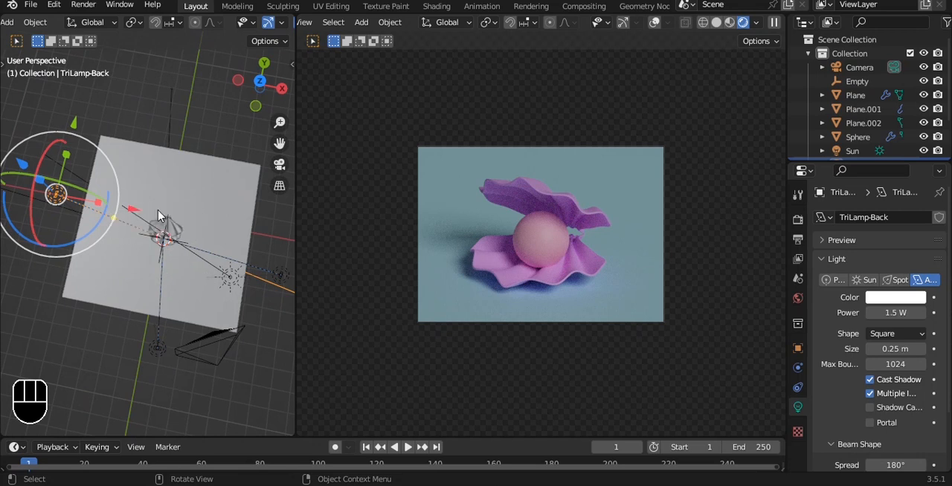
pyautogui.press('`')
pyautogui.click(233, 137)
pyautogui.scroll(1, 192, 231)
pyautogui.keyDown('alt'); pyautogui.keyDown('shift'); pyautogui.moveTo(191, 232); pyautogui.dragTo(168, 213); pyautogui.keyUp('shift'); pyautogui.keyUp('alt')
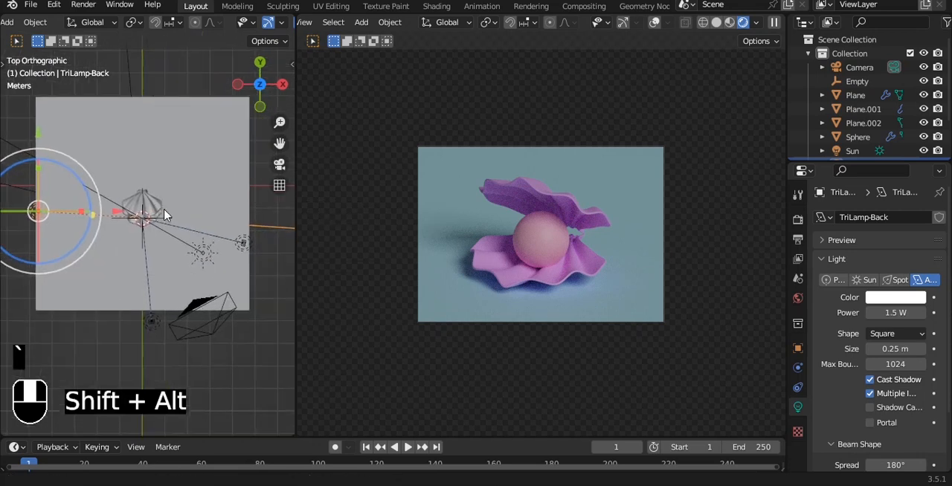
pyautogui.click(153, 323)
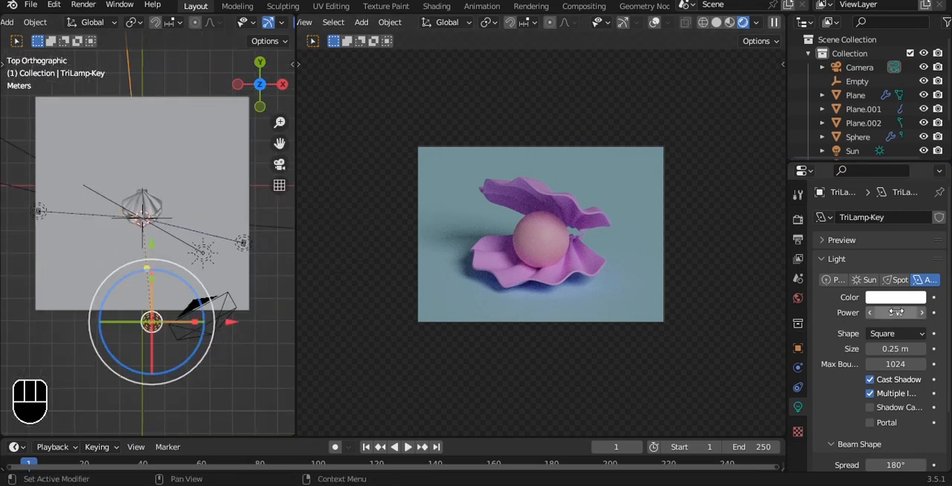
pyautogui.moveTo(891, 350)
pyautogui.mouseDown()
pyautogui.moveTo(922, 350)
pyautogui.moveTo(906, 348)
pyautogui.mouseUp()
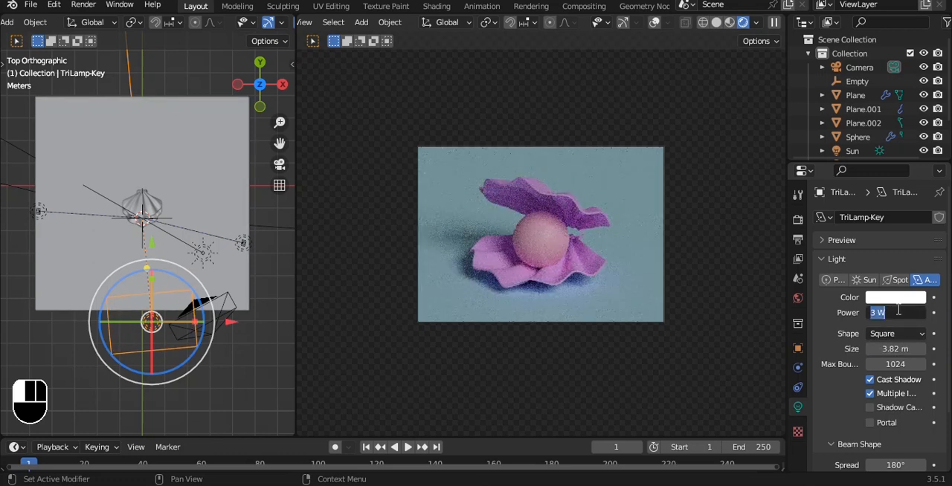
pyautogui.press('Return')
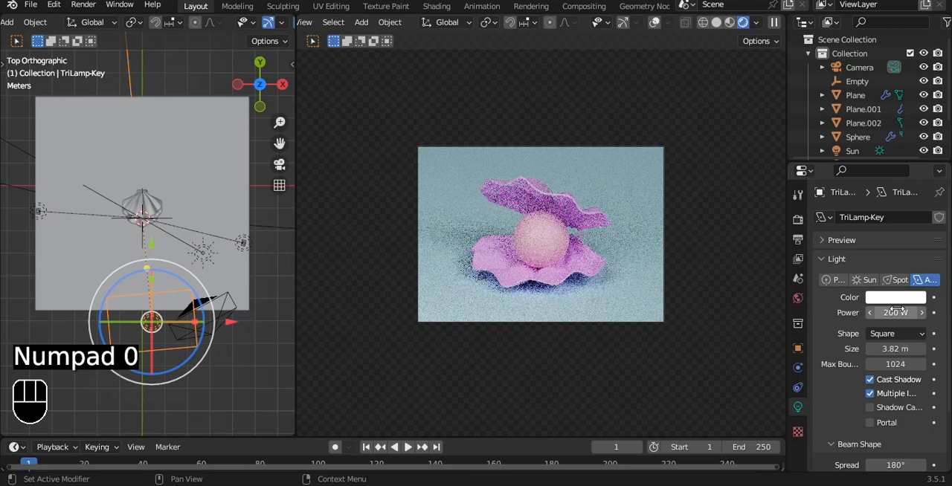
# Tint the key light a light pink and save the file
pyautogui.click(898, 298)
pyautogui.moveTo(878, 152); pyautogui.dragTo(865, 167)
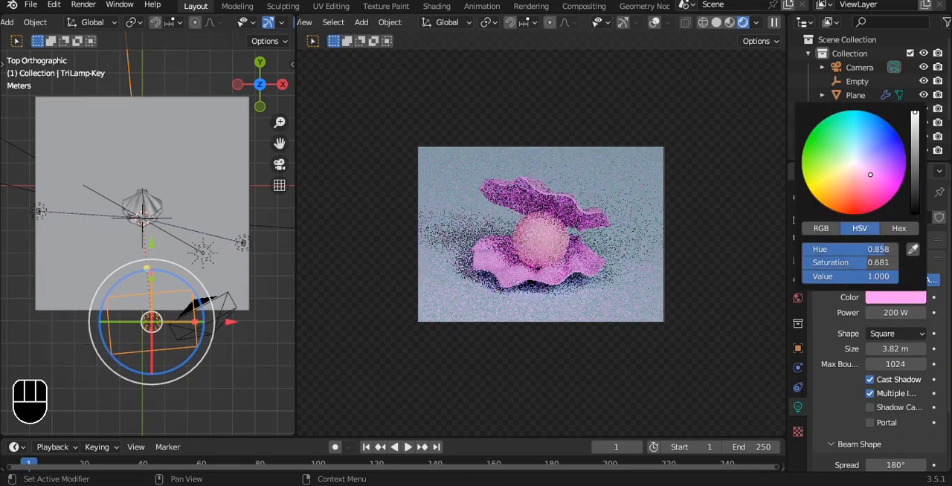
pyautogui.hotkey('ctrl', 's')
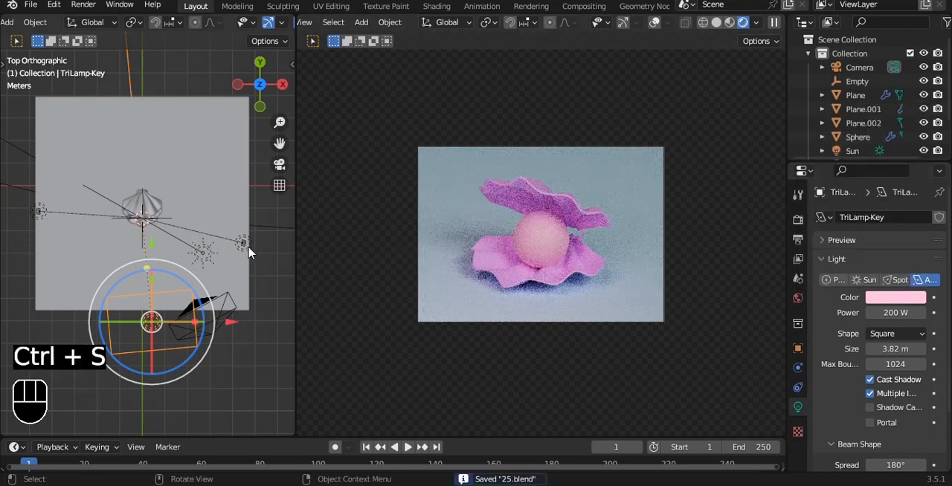
# Set the sun light's color to a warm peach, hue about 0.082 and saturation about 0.402
pyautogui.click(205, 257)
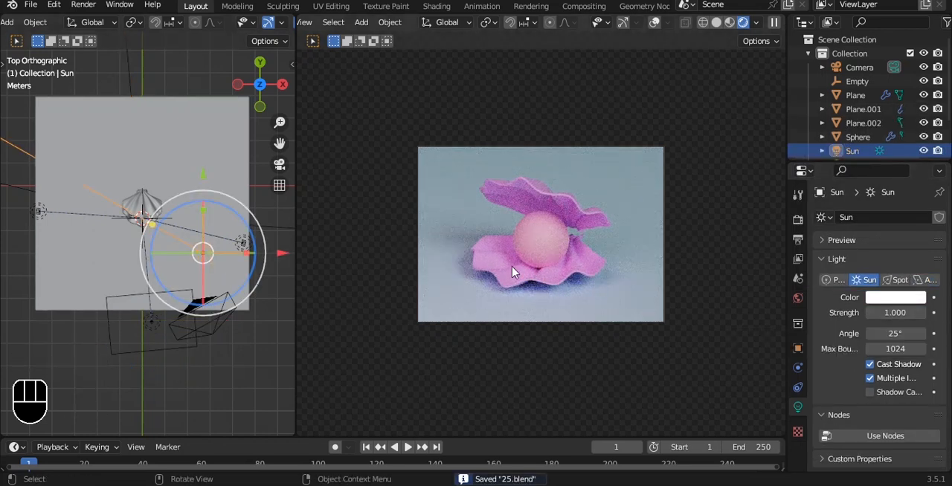
pyautogui.click(906, 294)
pyautogui.moveTo(854, 162); pyautogui.dragTo(848, 172)
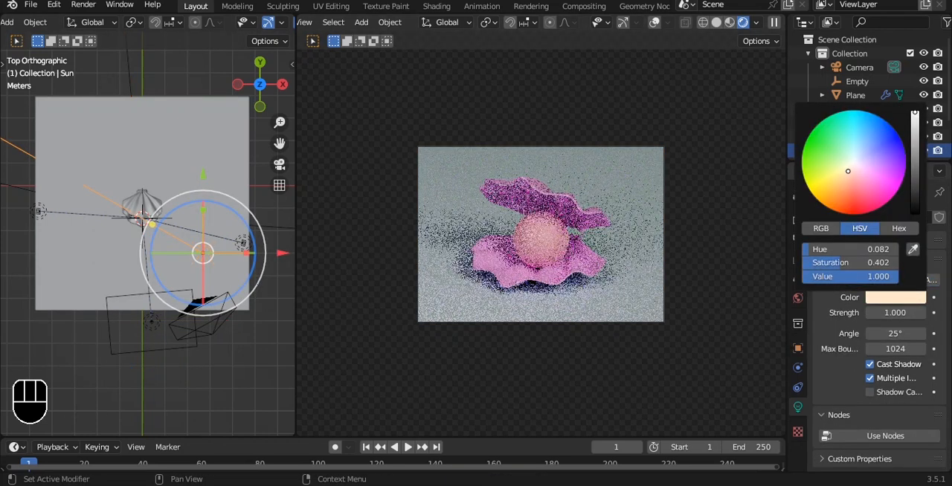
# Select the fill light beside the ground plane and set its size to 3.23 m and power to 100 W
pyautogui.click(246, 242)
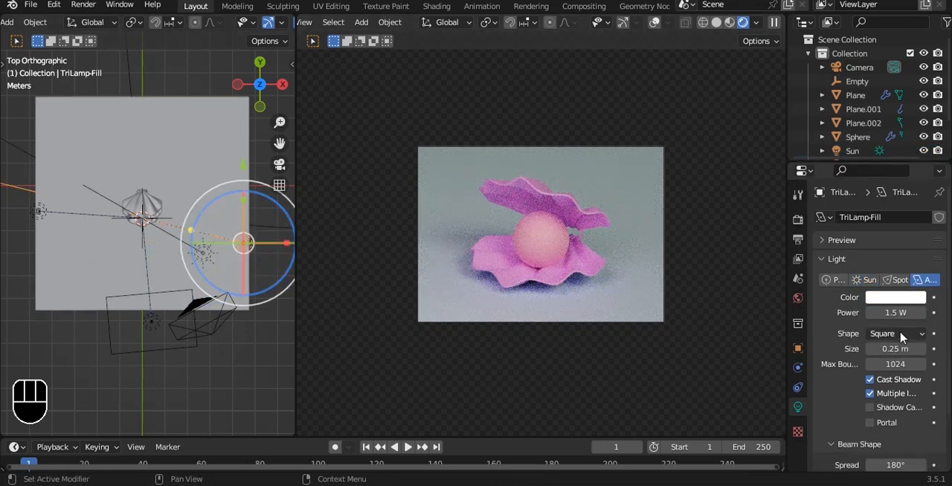
pyautogui.moveTo(901, 346); pyautogui.dragTo(922, 347)
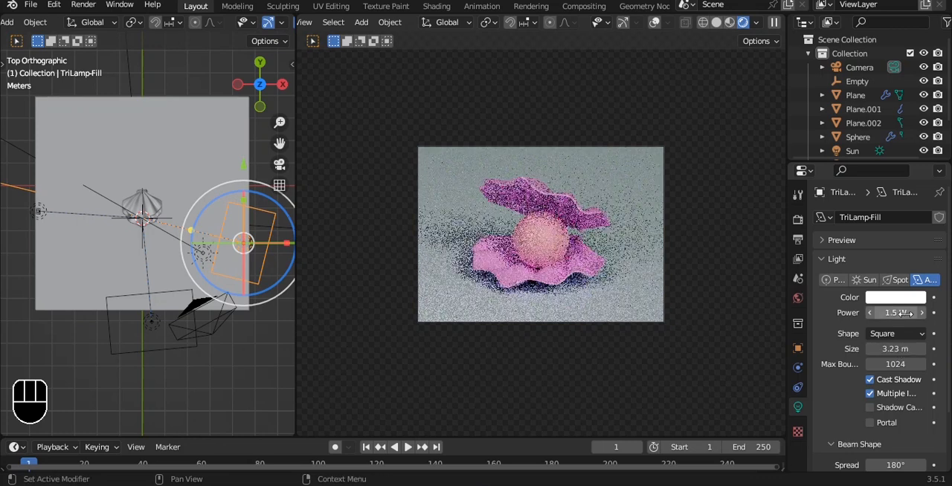
pyautogui.click(907, 313)
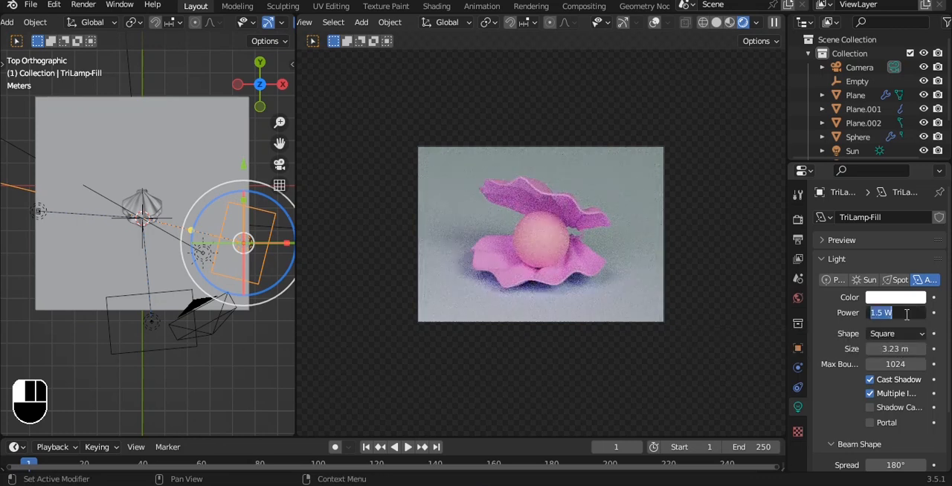
pyautogui.press('Return')
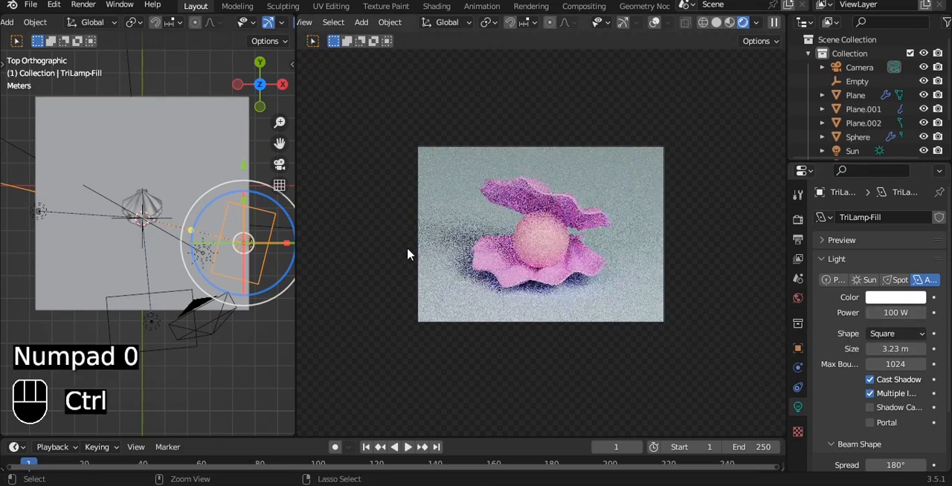
# Tint the fill light a warm yellow-orange, hue about 0.102 and saturation about 0.856, and save the file
pyautogui.hotkey('ctrl', 's')
pyautogui.click(895, 298)
pyautogui.moveTo(852, 164); pyautogui.dragTo(832, 187)
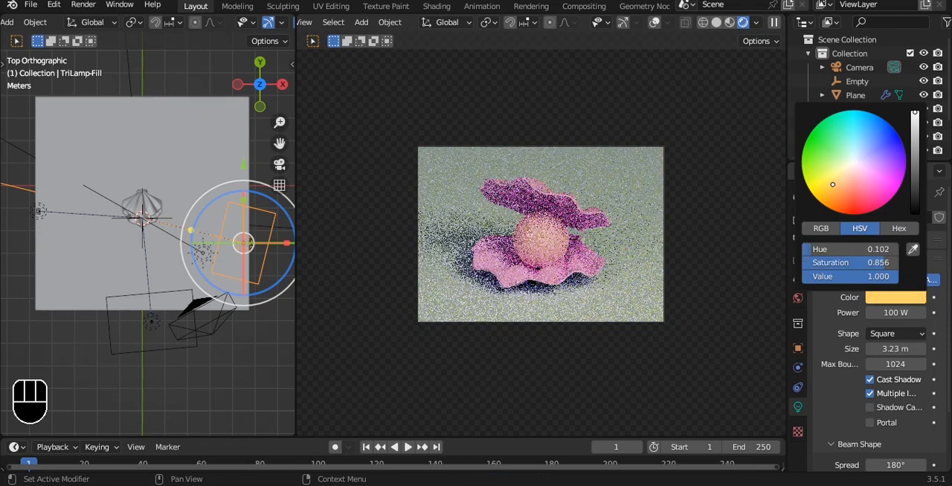
pyautogui.hotkey('ctrl', 's')
# Select the back light, position it above the shell in left view, and set its size to 4.24 m
pyautogui.keyDown('alt'); pyautogui.keyDown('shift'); pyautogui.moveTo(125, 283); pyautogui.dragTo(173, 279); pyautogui.keyUp('shift'); pyautogui.keyUp('alt')
pyautogui.click(92, 211)
pyautogui.moveTo(165, 209); pyautogui.dragTo(271, 215)
pyautogui.keyDown('alt'); pyautogui.moveTo(210, 257); pyautogui.dragTo(252, 158); pyautogui.keyUp('alt')
pyautogui.press('`')
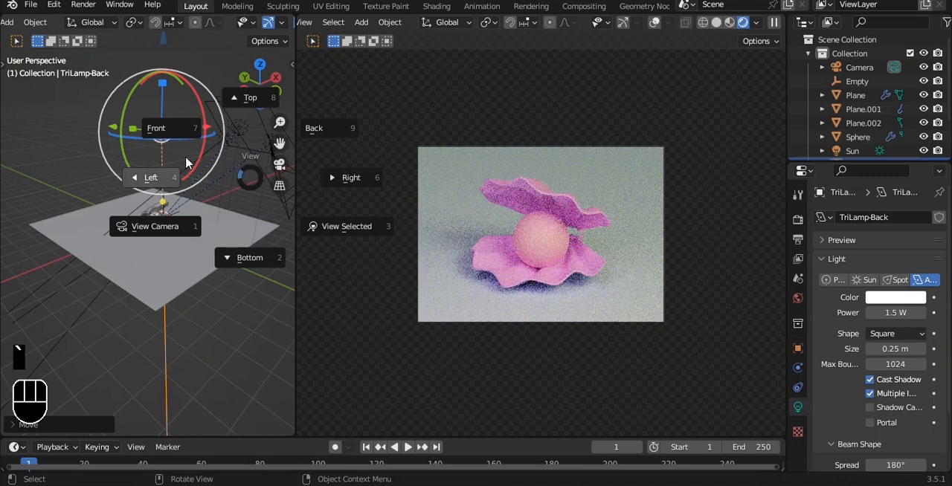
pyautogui.click(171, 146)
pyautogui.moveTo(42, 143); pyautogui.dragTo(49, 144)
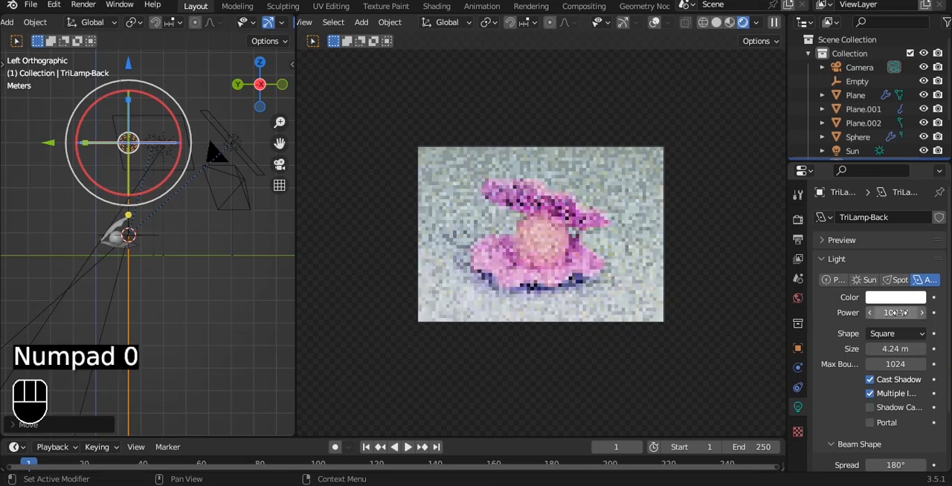
# Try a light pink tint on the back light with its power at 300 W and at 200 W
pyautogui.click(894, 313)
pyautogui.write('300')
pyautogui.press('Return')
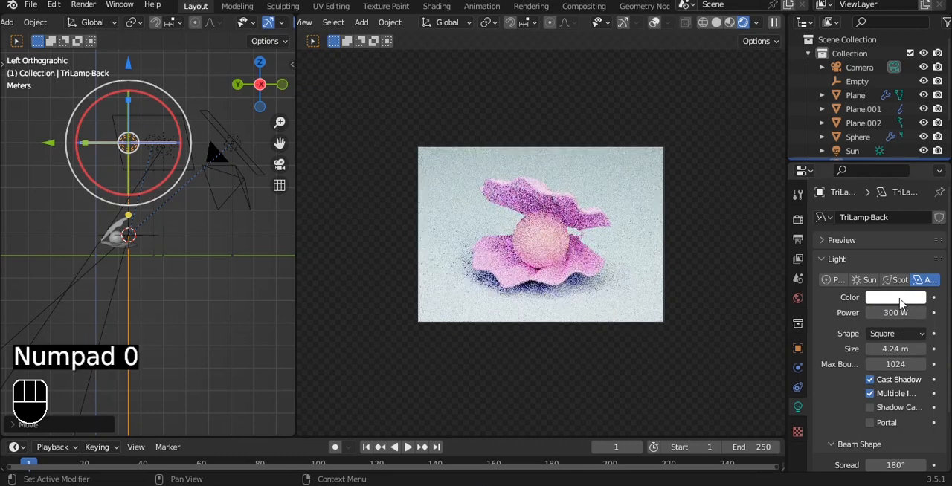
pyautogui.click(900, 299)
pyautogui.moveTo(860, 168); pyautogui.dragTo(870, 171)
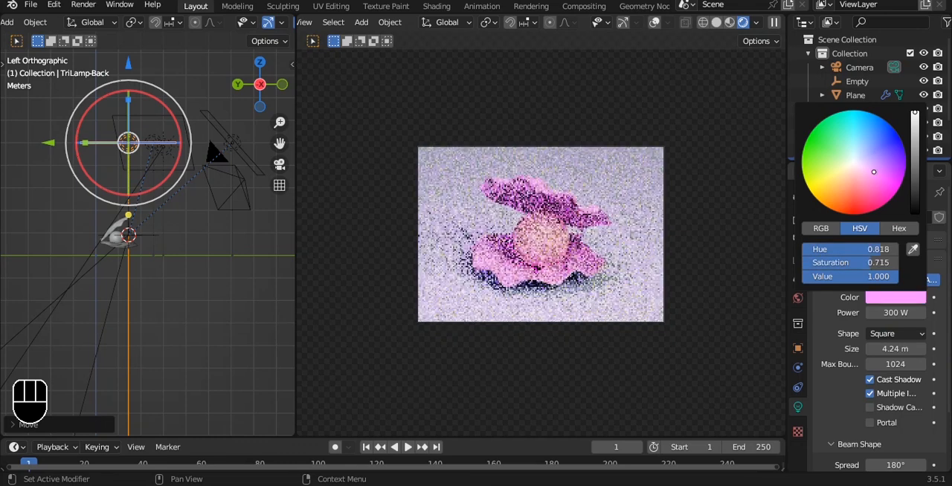
pyautogui.click(897, 311)
pyautogui.write('200')
pyautogui.press('Return')
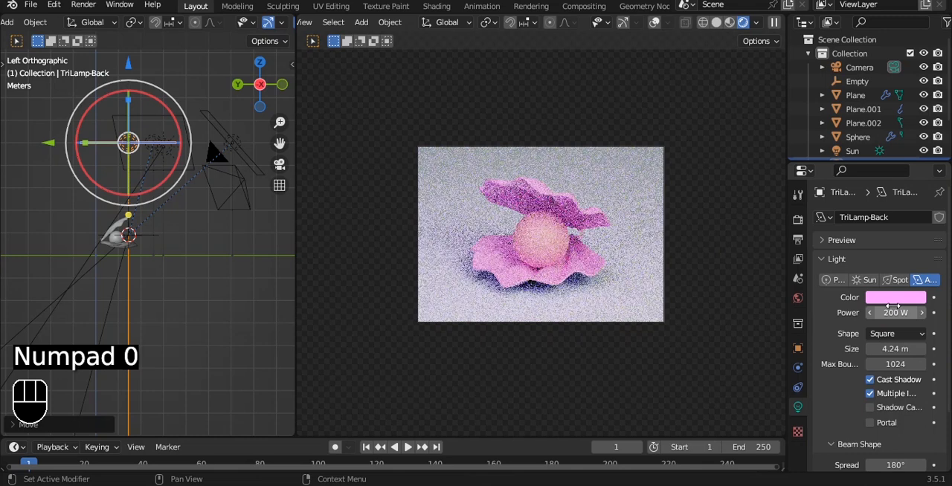
# Tint the back light salmon, set its power to 100 W, and save the file
pyautogui.click(894, 301)
pyautogui.moveTo(874, 179); pyautogui.dragTo(852, 185)
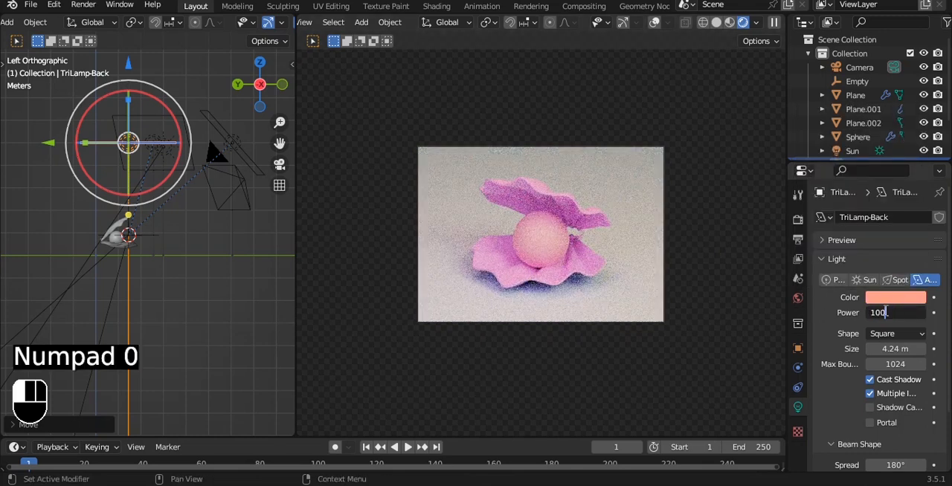
pyautogui.press('Return')
pyautogui.hotkey('ctrl', 's')
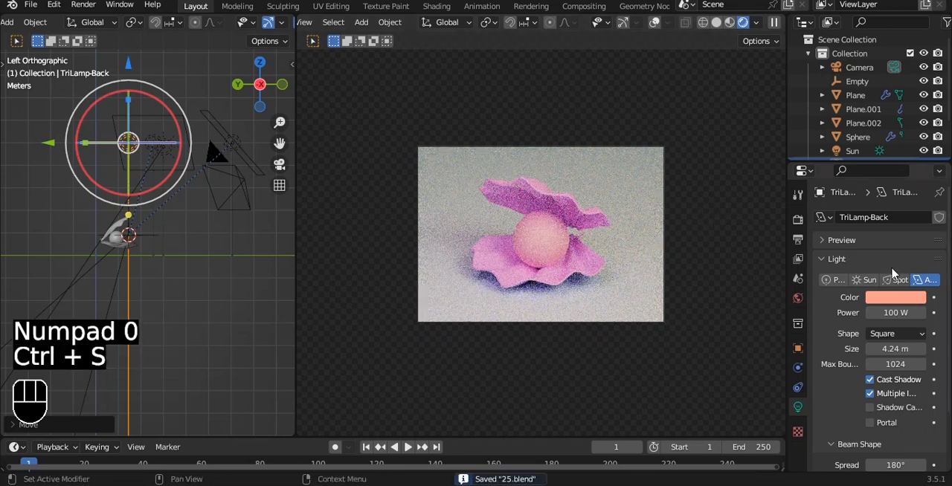
# Set the Cycles render device to GPU Compute, and save the file with nothing selected in top view
pyautogui.click(797, 219)
pyautogui.click(897, 253)
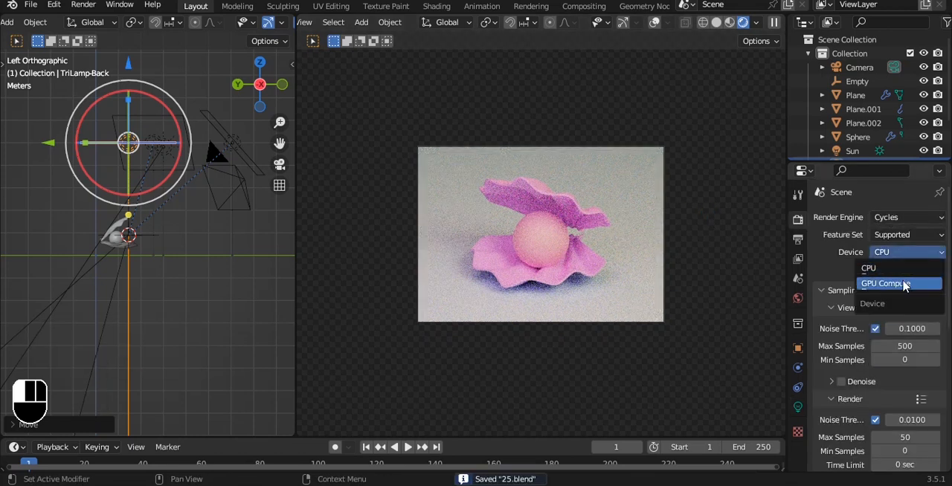
pyautogui.click(855, 285)
pyautogui.press('`')
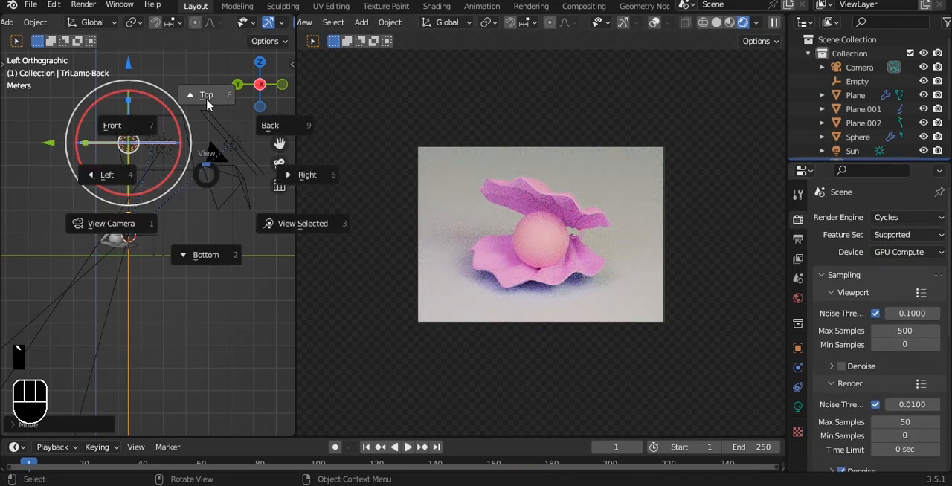
pyautogui.click(205, 97)
pyautogui.scroll(2, 210, 254)
pyautogui.keyDown('shift'); pyautogui.moveTo(185, 217); pyautogui.dragTo(160, 230, button='middle'); pyautogui.keyUp('shift')
pyautogui.hotkey('alt', 'a')
pyautogui.hotkey('ctrl', 's')
# Duplicate the key light in front of the shell and place the copy behind the shell in top view
pyautogui.click(216, 298)
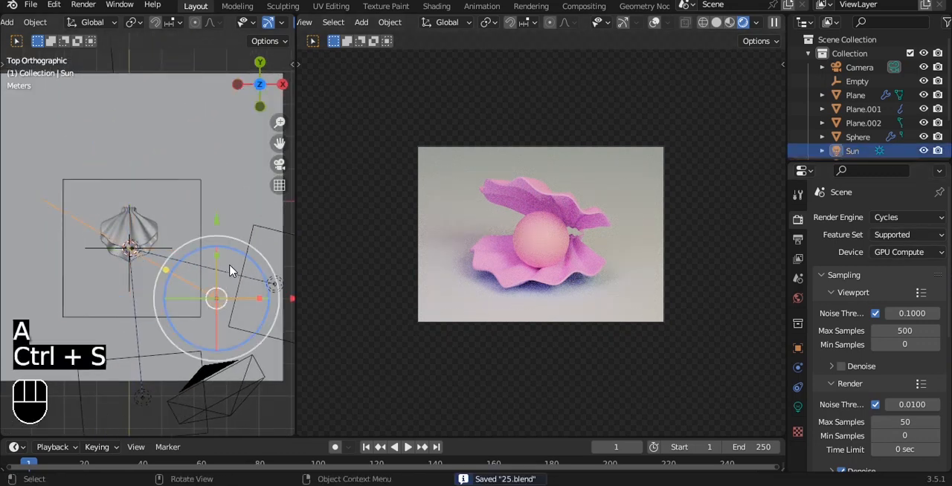
pyautogui.click(136, 393)
pyautogui.keyDown('alt'); pyautogui.keyDown('shift'); pyautogui.moveTo(174, 338); pyautogui.dragTo(217, 305); pyautogui.keyUp('shift'); pyautogui.keyUp('alt')
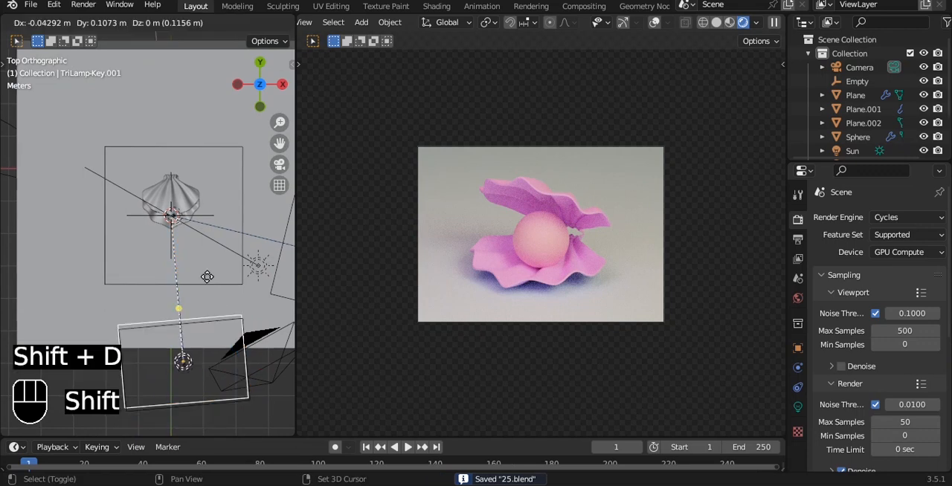
pyautogui.hotkey('shift', 'd')
pyautogui.click(142, 79)
# Set the duplicated key light's size to 1.15 m and adjust its height along Z in left view
pyautogui.keyDown('alt'); pyautogui.moveTo(155, 187); pyautogui.dragTo(180, 134); pyautogui.keyUp('alt')
pyautogui.keyDown('alt'); pyautogui.keyDown('shift'); pyautogui.moveTo(115, 142); pyautogui.dragTo(181, 204); pyautogui.keyUp('shift'); pyautogui.keyUp('alt')
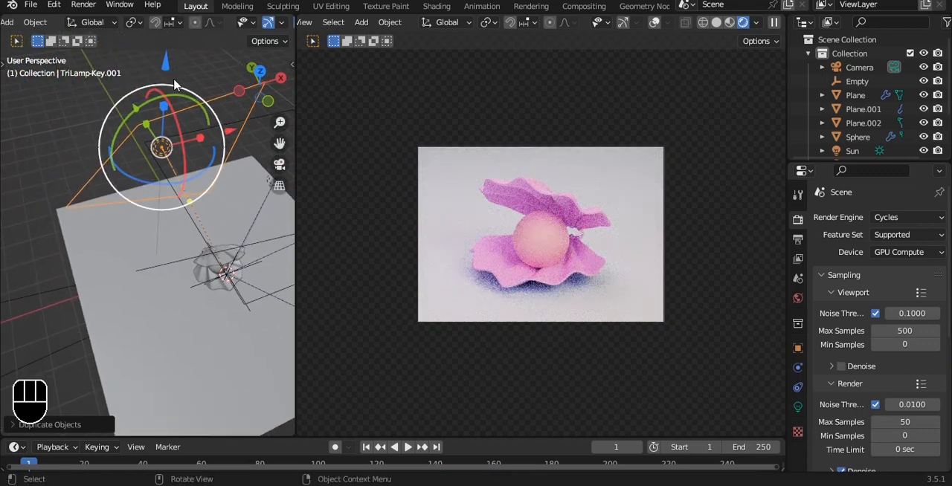
pyautogui.click(798, 406)
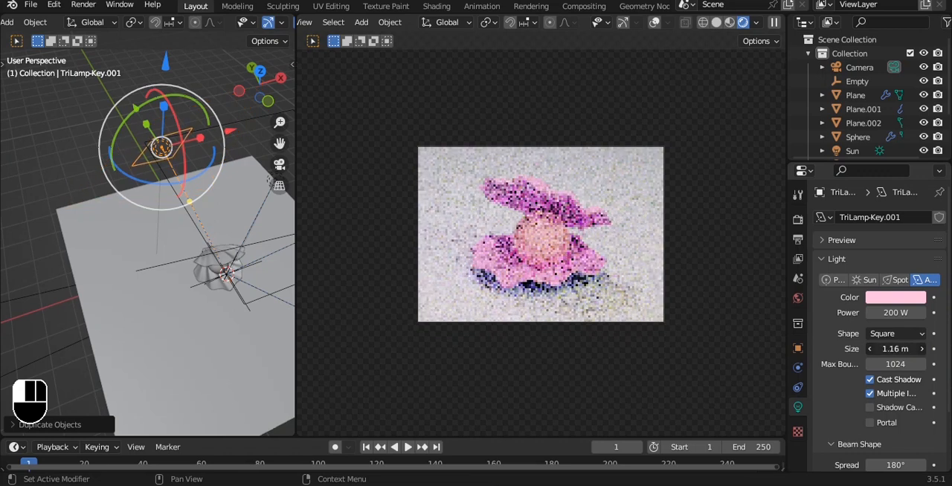
pyautogui.moveTo(895, 349); pyautogui.dragTo(892, 349)
pyautogui.press('ctrl+KP_3')
pyautogui.press('g')
pyautogui.press('z')
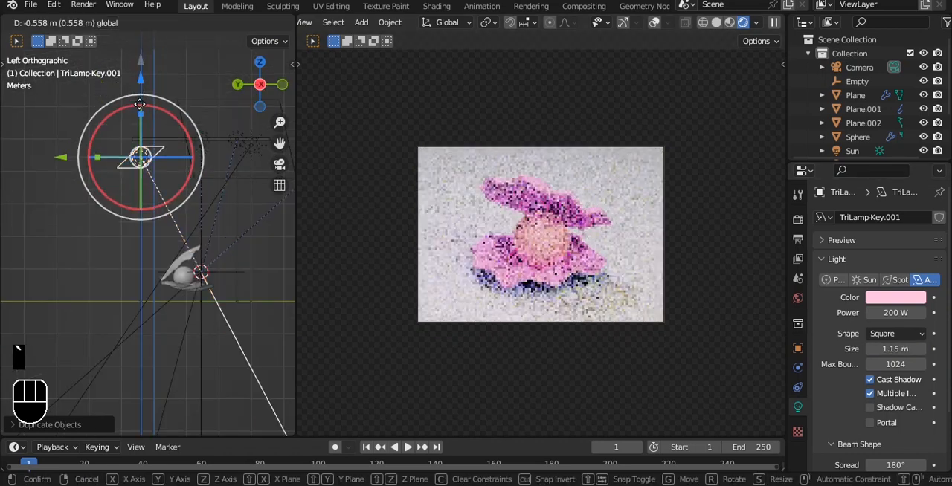
pyautogui.moveTo(139, 187); pyautogui.dragTo(121, 106)
pyautogui.keyDown('alt'); pyautogui.moveTo(174, 139); pyautogui.dragTo(135, 165); pyautogui.keyUp('alt')
# Change the duplicated key light to a point light and lower it behind the shell
pyautogui.click(832, 280)
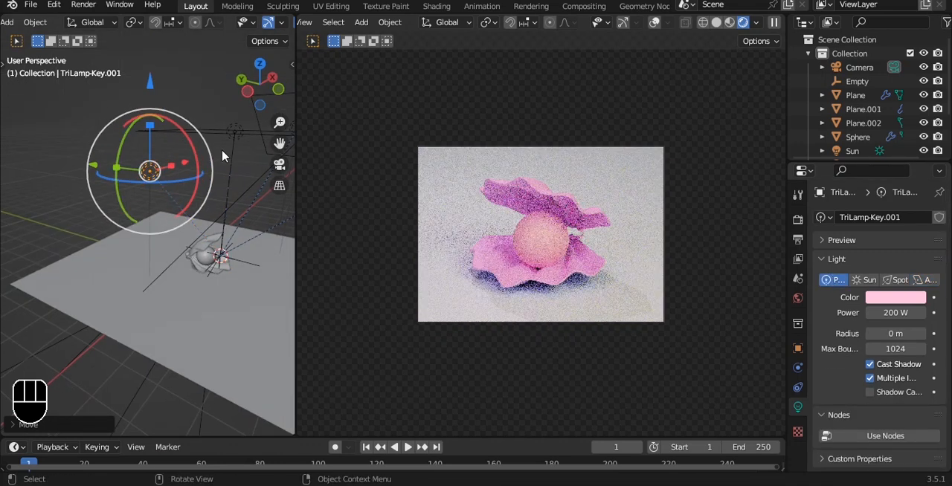
pyautogui.moveTo(147, 99); pyautogui.dragTo(150, 259)
pyautogui.press('`')
pyautogui.click(153, 173)
pyautogui.moveTo(241, 227); pyautogui.dragTo(261, 228)
pyautogui.moveTo(227, 223); pyautogui.dragTo(242, 147, button='middle')
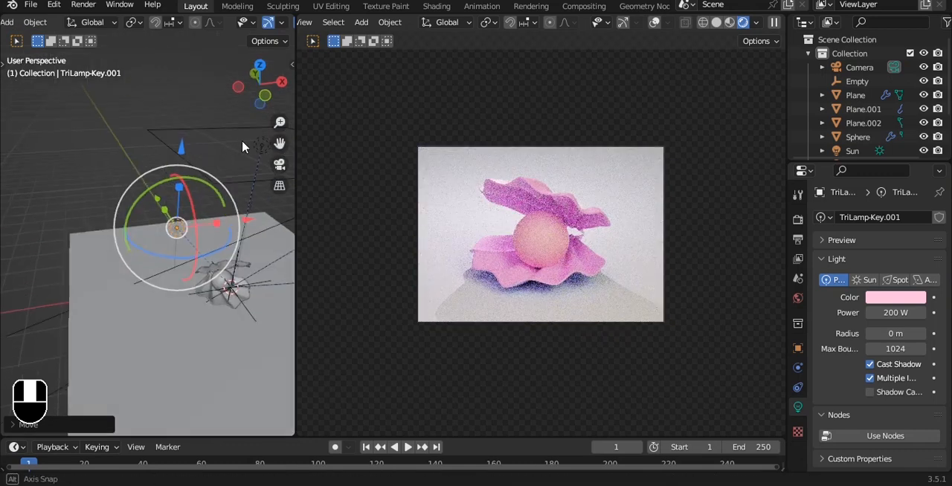
pyautogui.moveTo(182, 149)
pyautogui.mouseDown()
pyautogui.moveTo(182, 111)
pyautogui.moveTo(182, 132)
pyautogui.mouseUp()
pyautogui.click(880, 298)
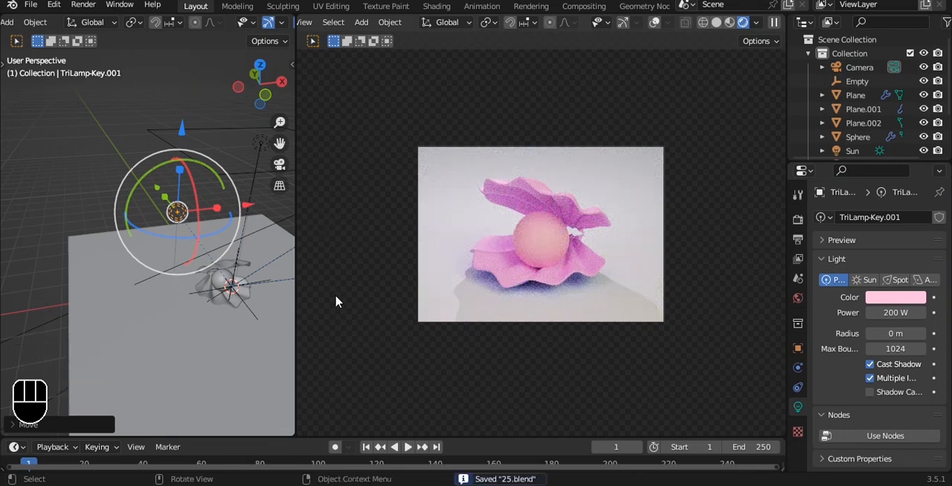
# Delete the duplicated point light to compare the render, and undo the deletion
pyautogui.press('Delete')
pyautogui.hotkey('ctrl', 'z')
# Set the point light's radius to 2 m, reposition it low behind the shell, and save the file
pyautogui.moveTo(201, 256)
pyautogui.keyDown('alt'); pyautogui.mouseDown()
pyautogui.moveTo(152, 273)
pyautogui.moveTo(190, 270)
pyautogui.mouseUp(); pyautogui.keyUp('alt')
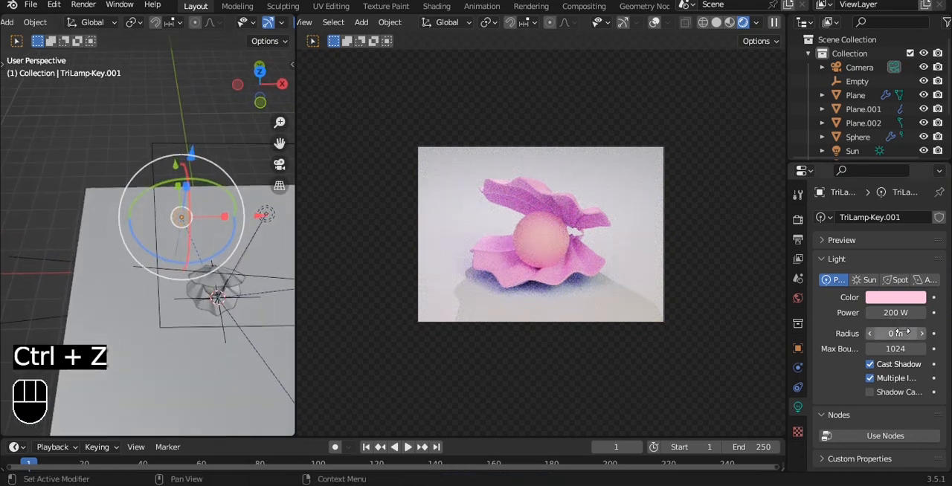
pyautogui.moveTo(895, 333); pyautogui.dragTo(922, 333)
pyautogui.keyDown('alt'); pyautogui.moveTo(145, 223); pyautogui.dragTo(207, 218); pyautogui.keyUp('alt')
pyautogui.moveTo(191, 161); pyautogui.dragTo(181, 184)
pyautogui.keyDown('alt'); pyautogui.moveTo(195, 225); pyautogui.dragTo(185, 200); pyautogui.keyUp('alt')
pyautogui.hotkey('ctrl', 's')
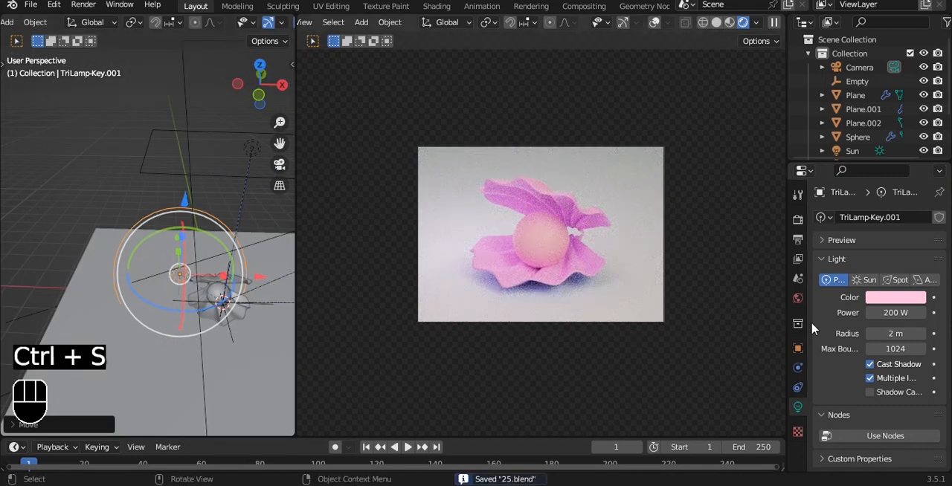
# Enable denoising for the viewport in the Cycles sampling settings
pyautogui.click(798, 221)
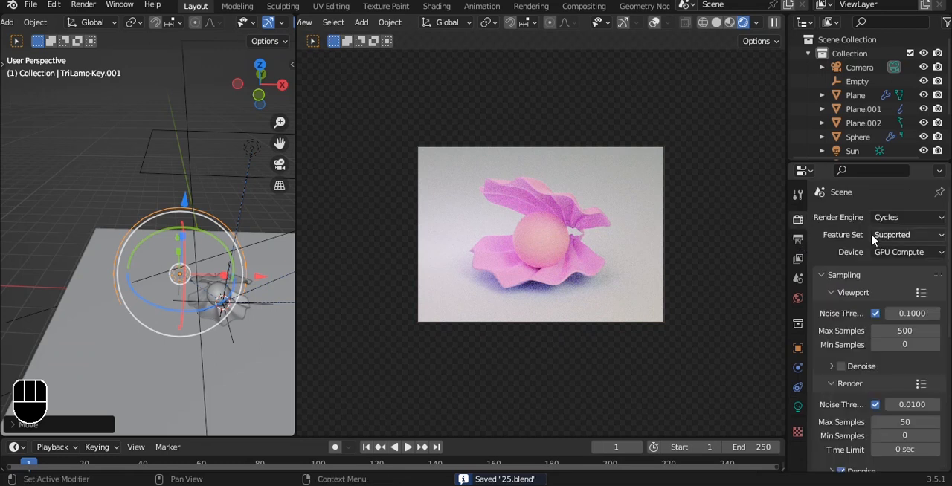
pyautogui.click(840, 366)
pyautogui.scroll(-8, 840, 356)
# Change the ground plane material's base color to a salmon orange and save the file
pyautogui.click(584, 319)
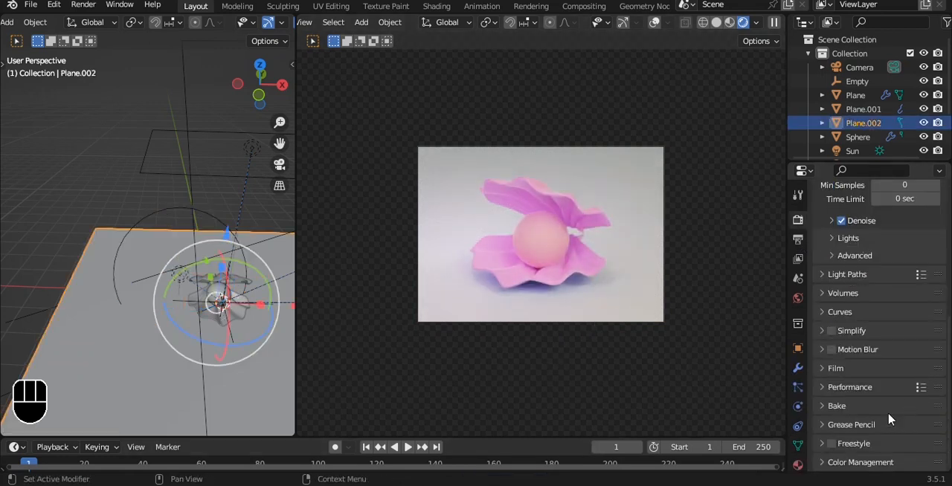
pyautogui.click(798, 465)
pyautogui.scroll(8, 906, 249)
pyautogui.click(919, 402)
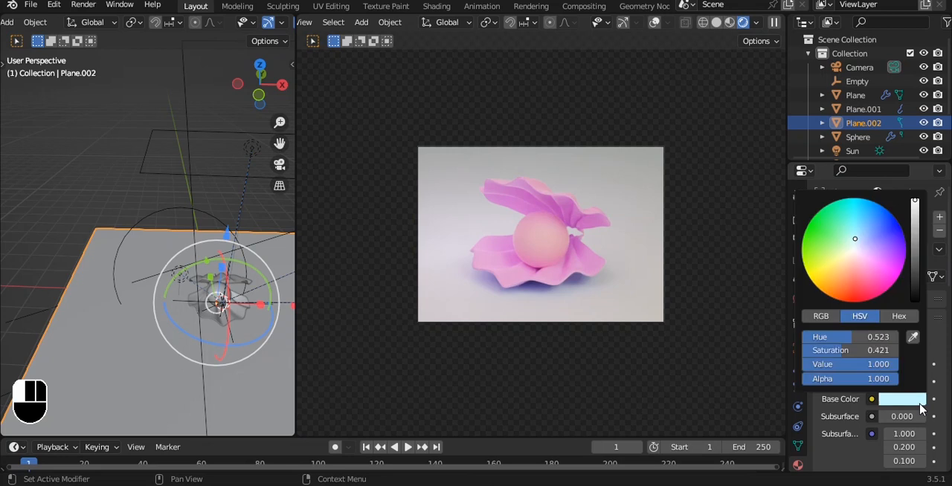
pyautogui.click(866, 262)
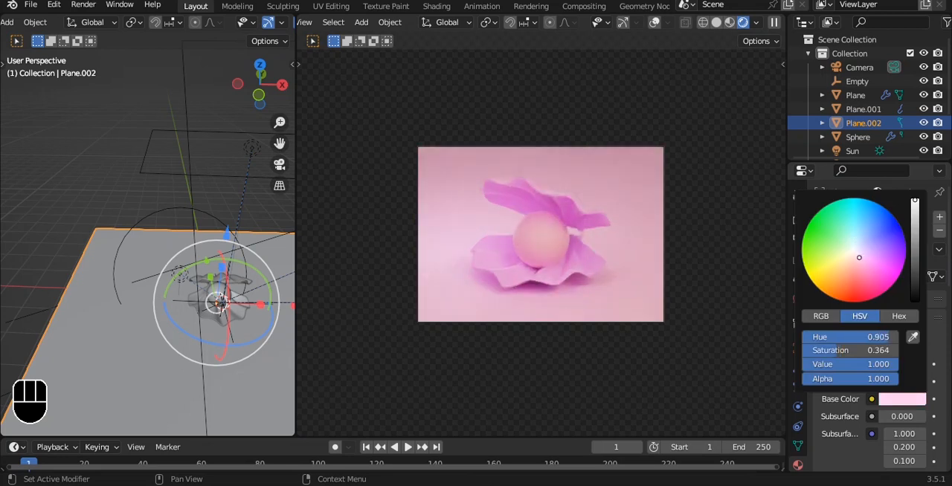
pyautogui.moveTo(853, 268); pyautogui.dragTo(859, 269)
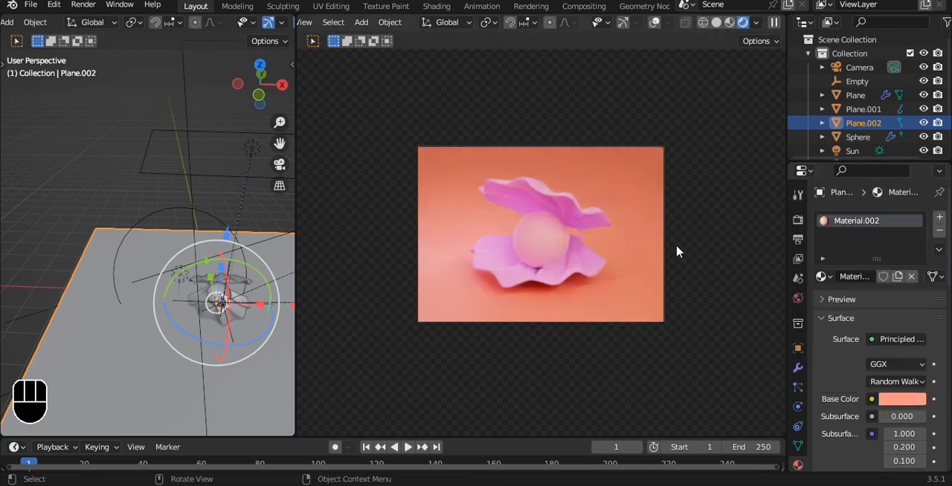
pyautogui.hotkey('ctrl', 's')
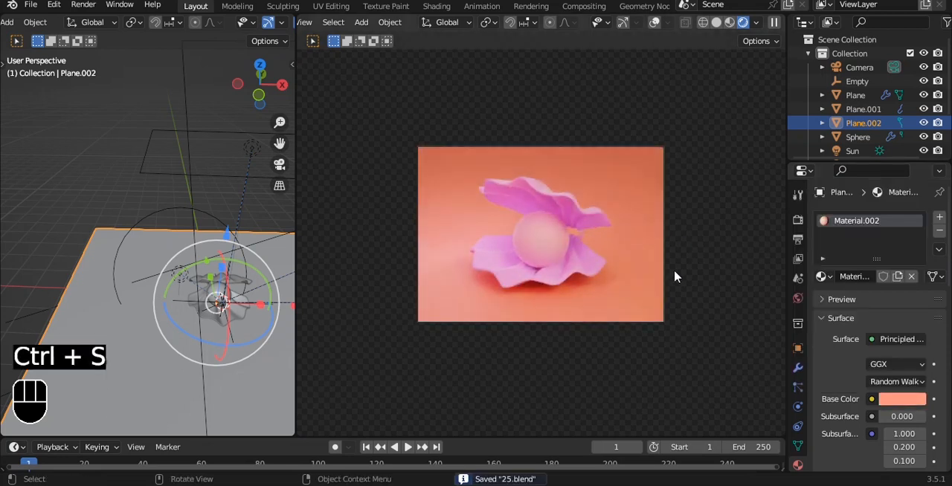
# Set the pearl material's roughness to 0.297 and metallic to 0.420, and save the file
pyautogui.click(545, 244)
pyautogui.scroll(-5, 920, 410)
pyautogui.moveTo(901, 445)
pyautogui.mouseDown()
pyautogui.moveTo(855, 445)
pyautogui.moveTo(892, 445)
pyautogui.mouseUp()
pyautogui.moveTo(890, 394); pyautogui.dragTo(903, 393)
pyautogui.hotkey('ctrl', 's')
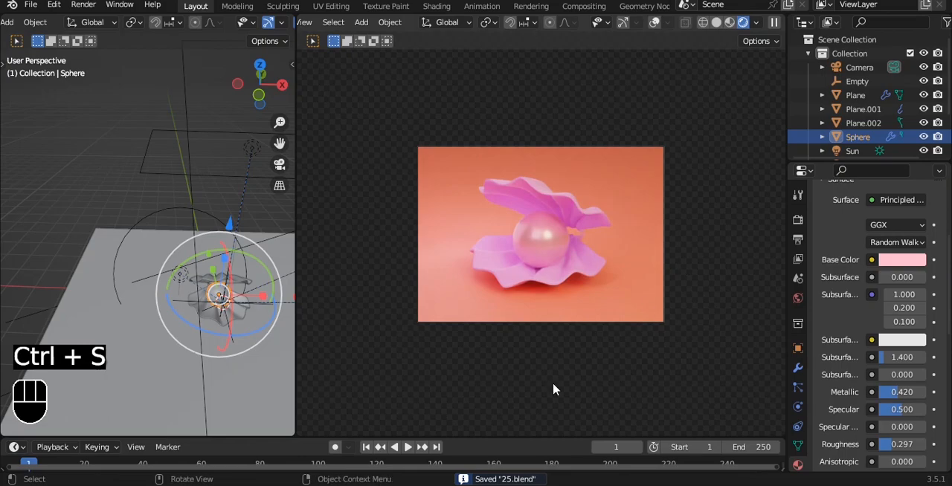